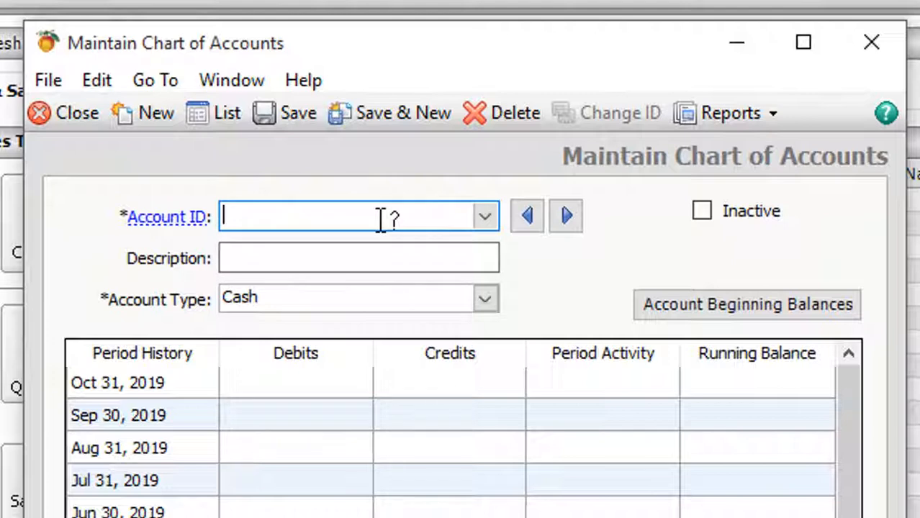
Create account 88 with the description "koronto expense" and account type Expenses, and save it
{"action": "type", "text": "88"}
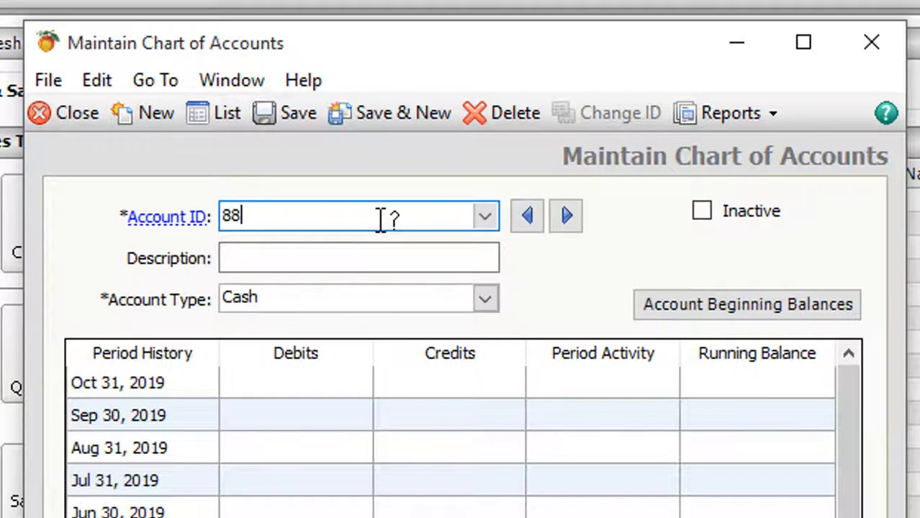
{"action": "left_click", "coordinate": [375, 263]}
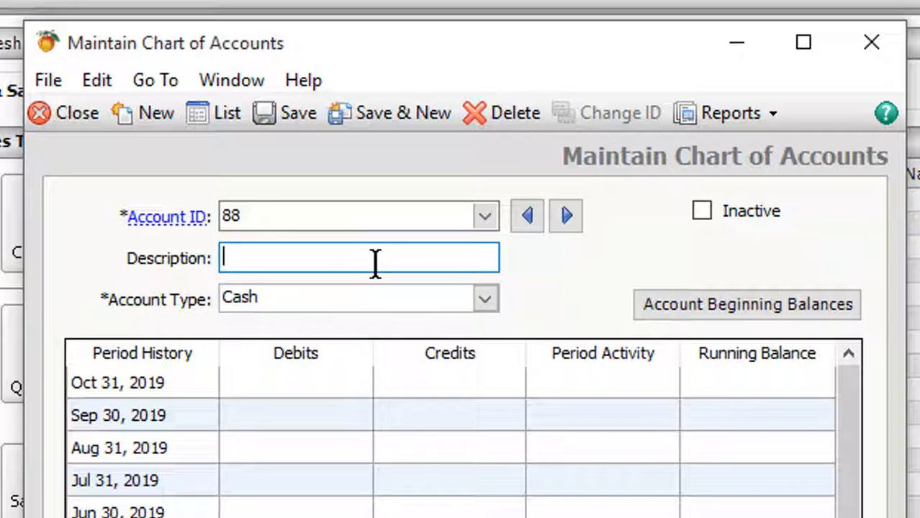
{"action": "type", "text": "koronto expense"}
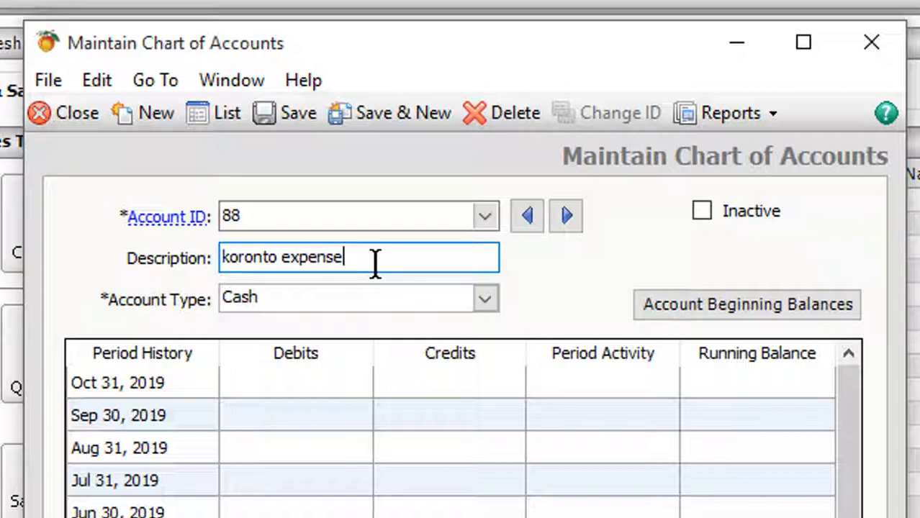
{"action": "left_click", "coordinate": [489, 299]}
{"action": "key", "text": "e"}
{"action": "key", "text": "e"}
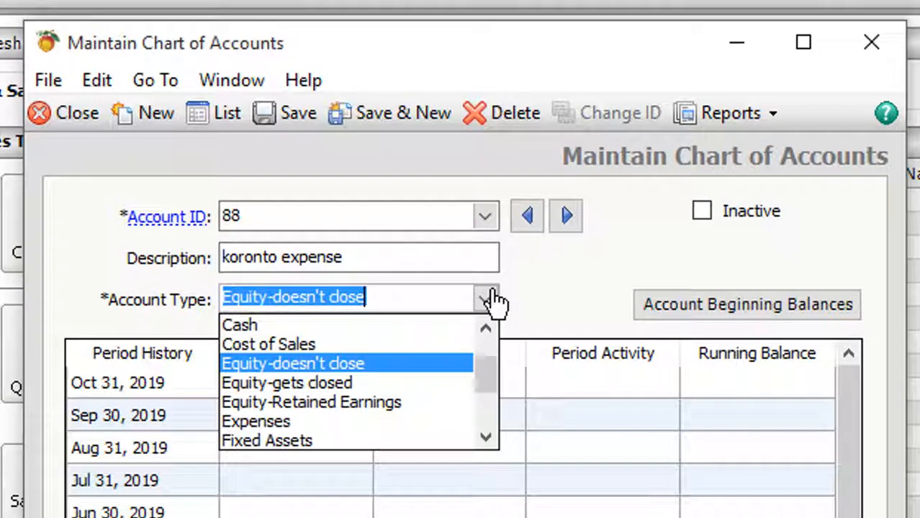
{"action": "key", "text": "e"}
{"action": "key", "text": "e"}
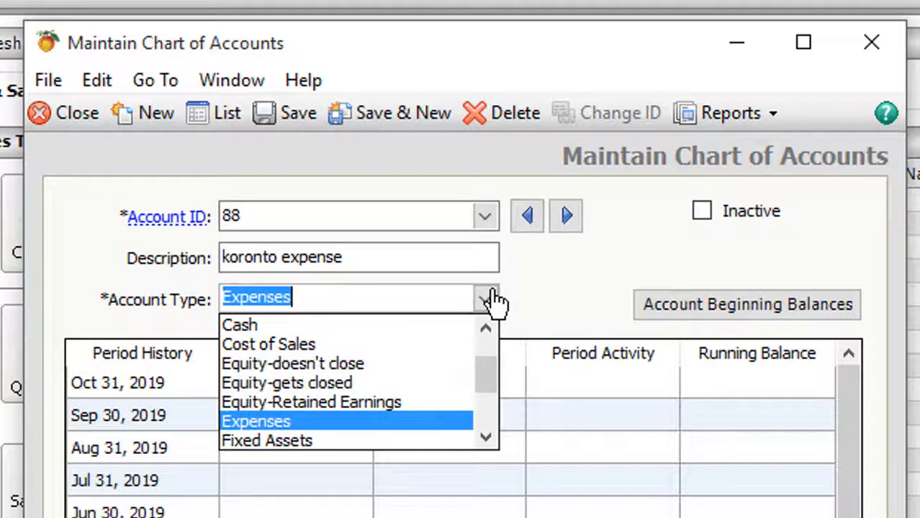
{"action": "key", "text": "Tab"}
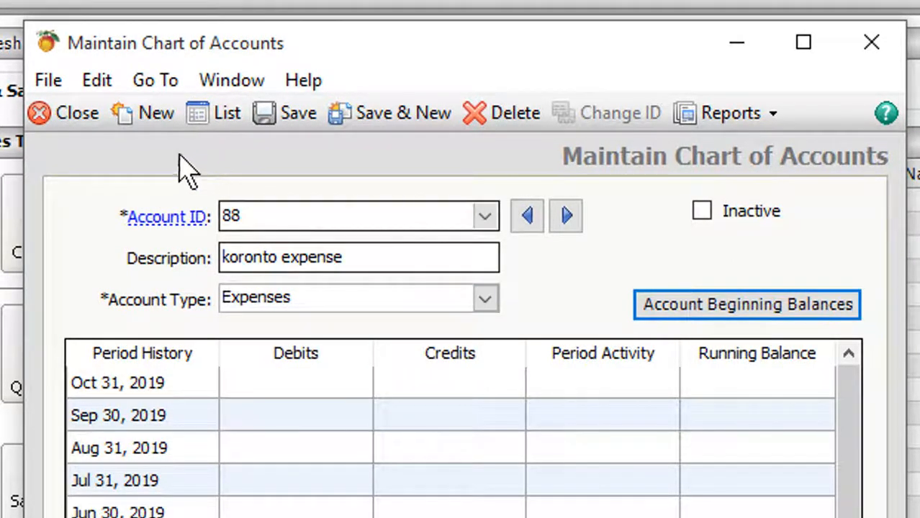
{"action": "left_click", "coordinate": [298, 137]}
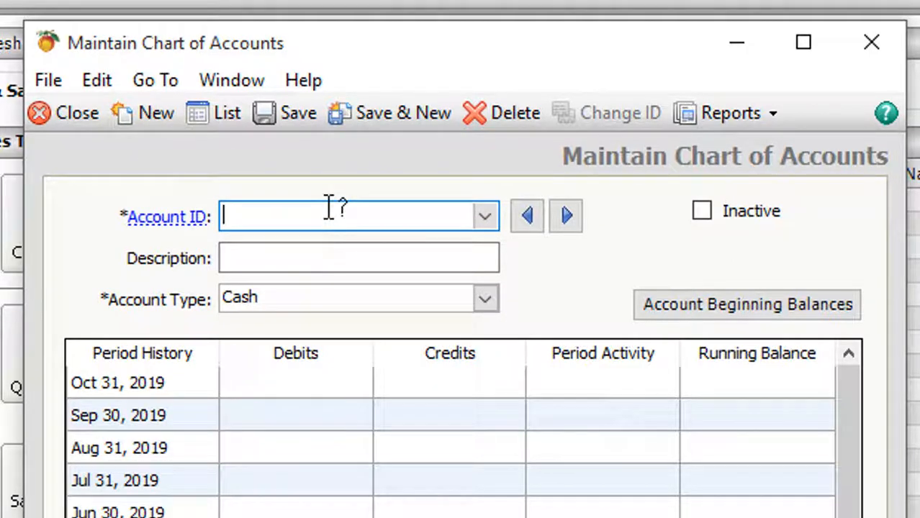
Create account 99 with the description "qarashaadka internetka" and account type Expenses, and save it
{"action": "type", "text": "99"}
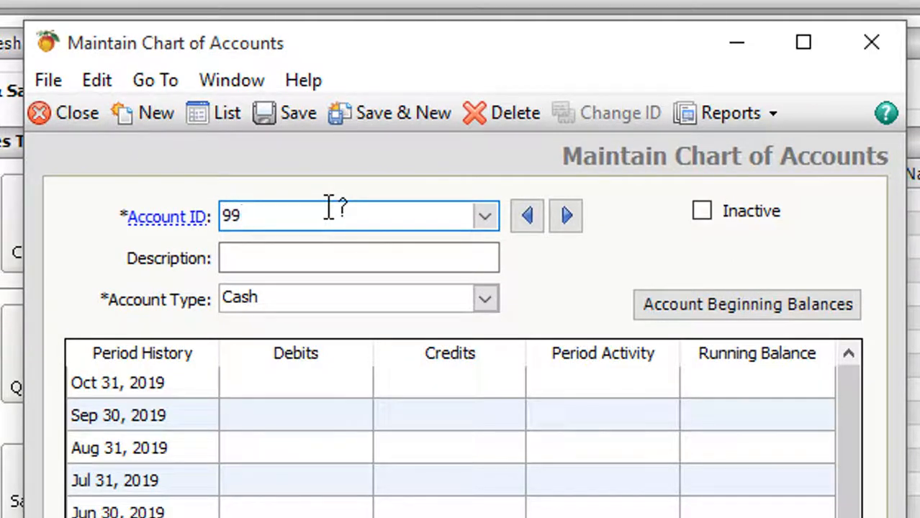
{"action": "left_click", "coordinate": [334, 257]}
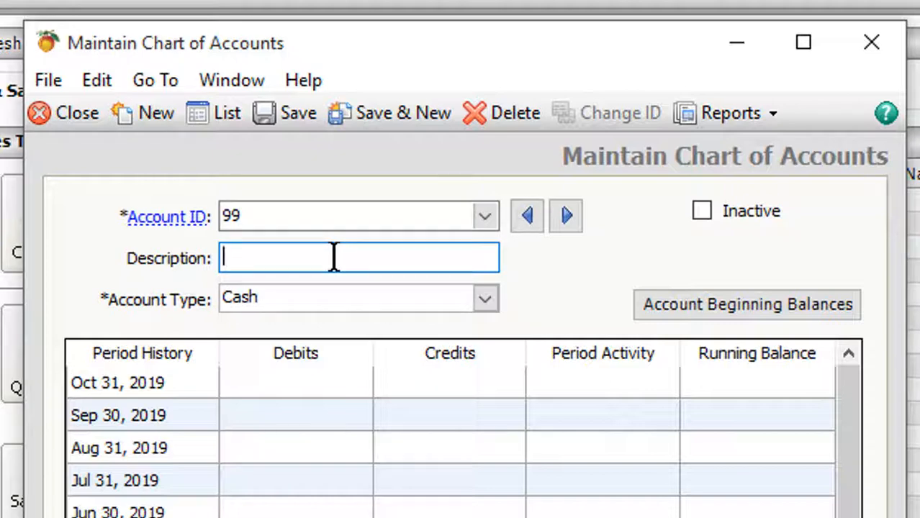
{"action": "type", "text": "qarashaadka internetka"}
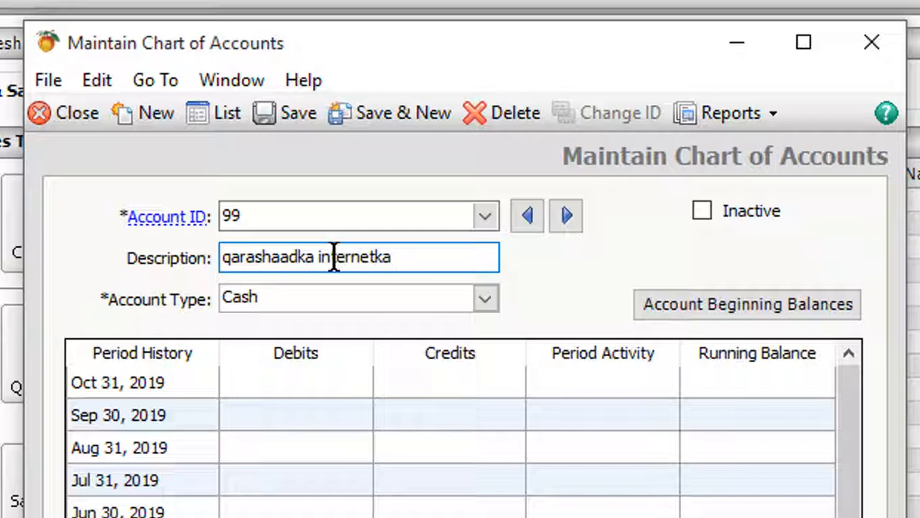
{"action": "left_click", "coordinate": [479, 301]}
{"action": "key", "text": "Down"}
{"action": "key", "text": "Down"}
{"action": "key", "text": "Down"}
{"action": "key", "text": "Down"}
{"action": "key", "text": "Down"}
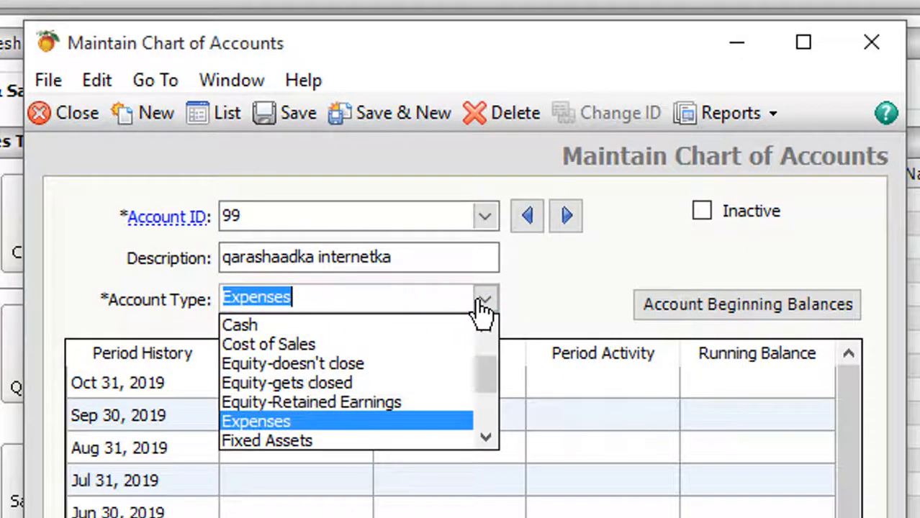
{"action": "key", "text": "Return"}
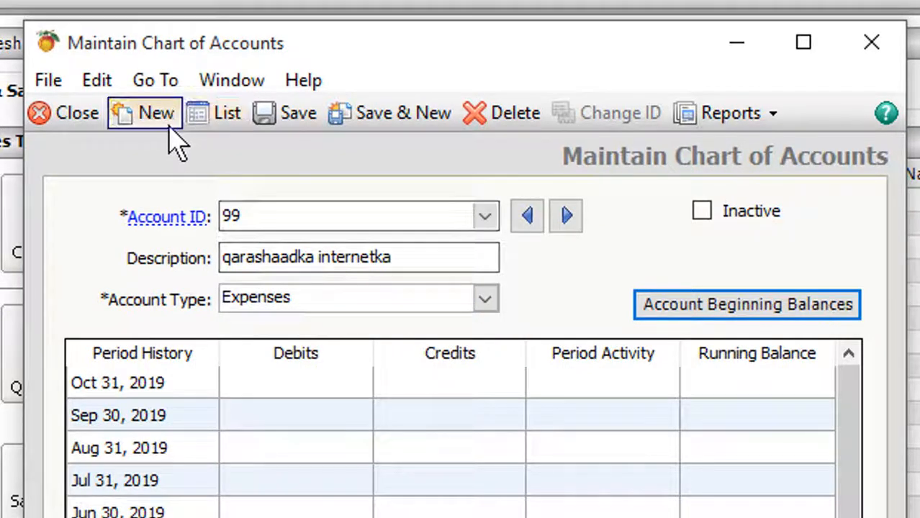
{"action": "left_click", "coordinate": [311, 116]}
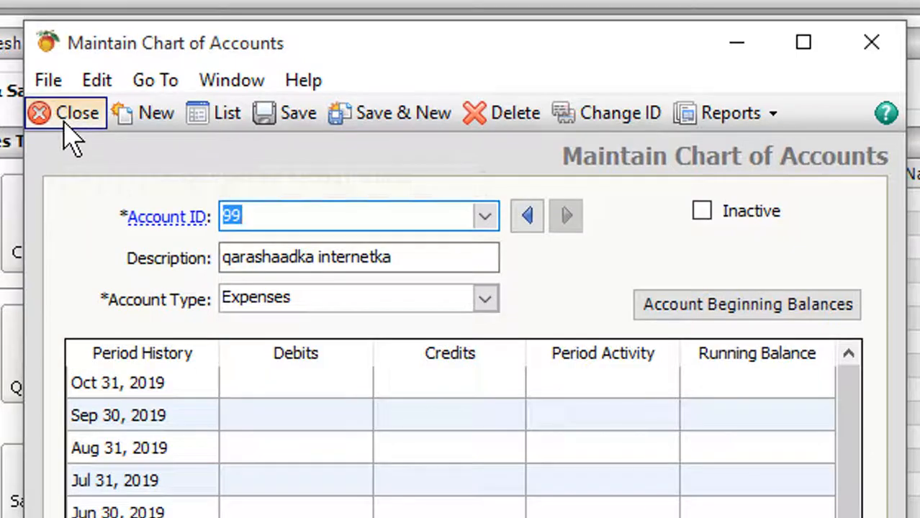
Check the two new expense accounts and the cash accounts in the account list, and close the list
{"action": "left_click", "coordinate": [229, 123]}
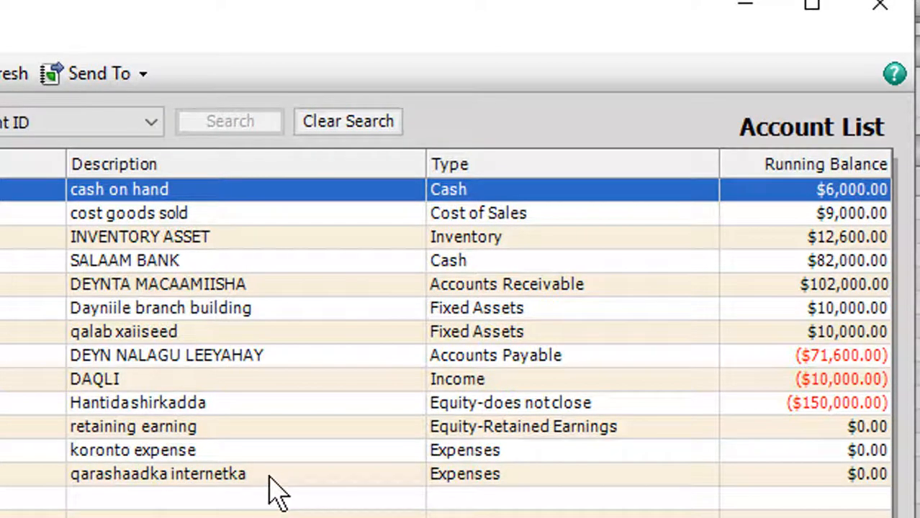
{"action": "left_click", "coordinate": [214, 477]}
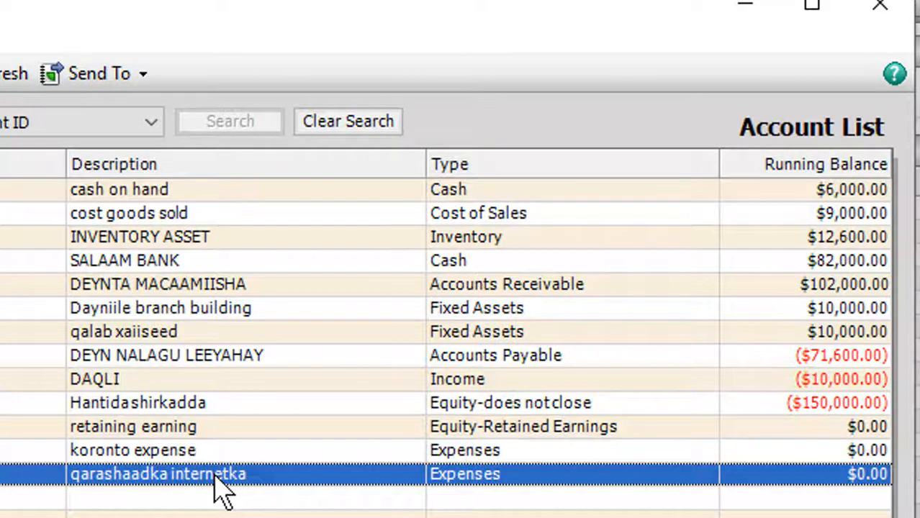
{"action": "key", "text": "Up"}
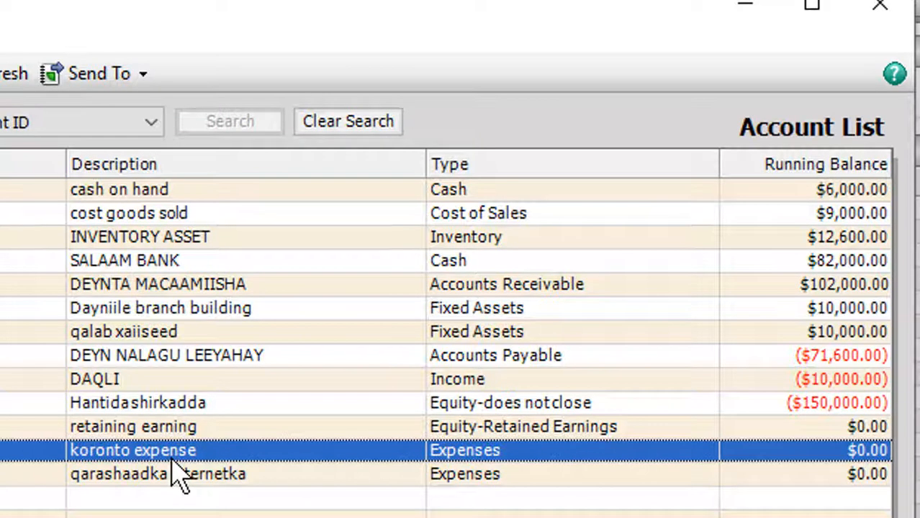
{"action": "left_click", "coordinate": [490, 195]}
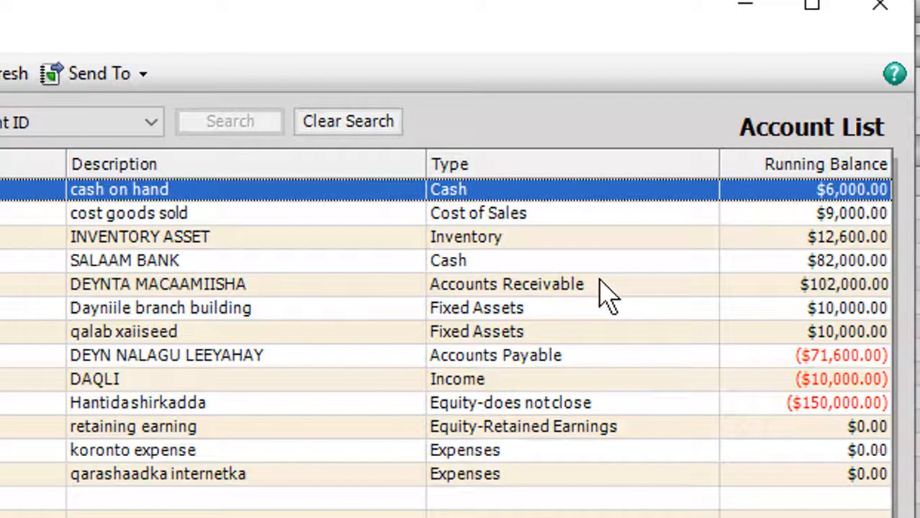
{"action": "left_click", "coordinate": [468, 270]}
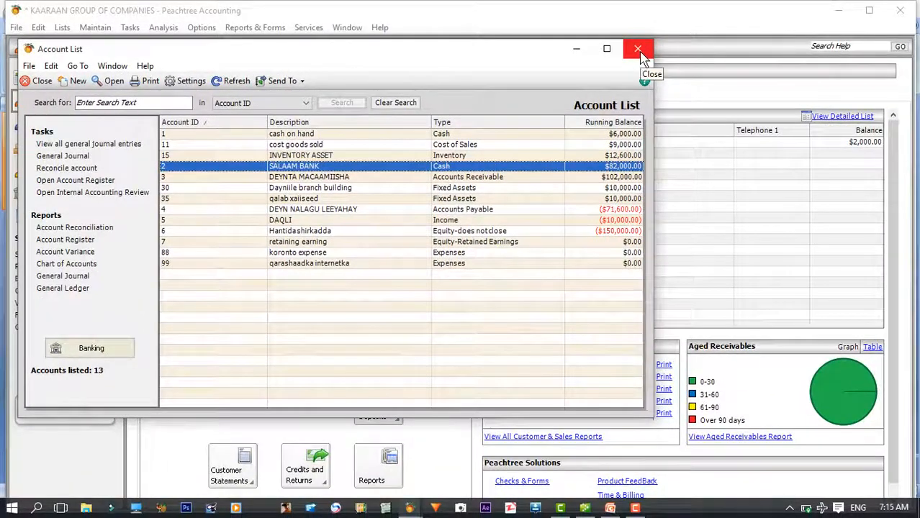
{"action": "left_click", "coordinate": [639, 50]}
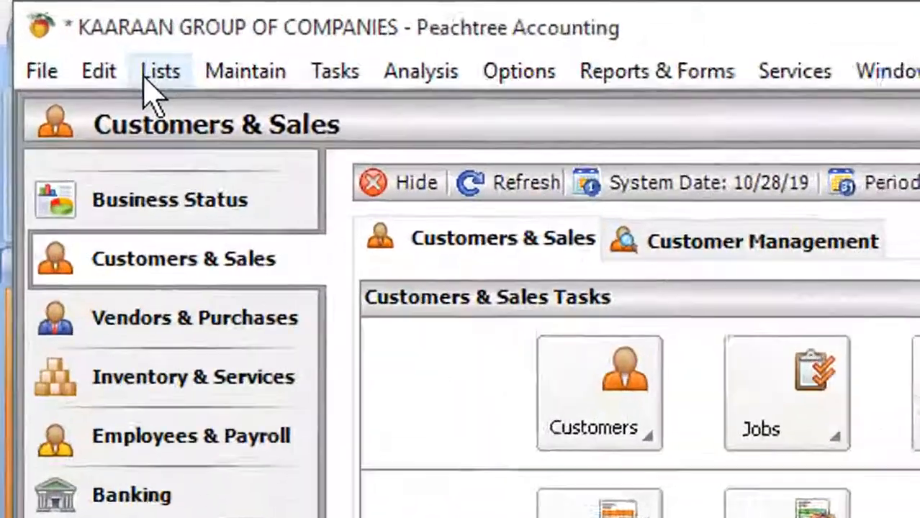
Start a new general journal entry from the list of general journal entries
{"action": "left_click", "coordinate": [151, 75]}
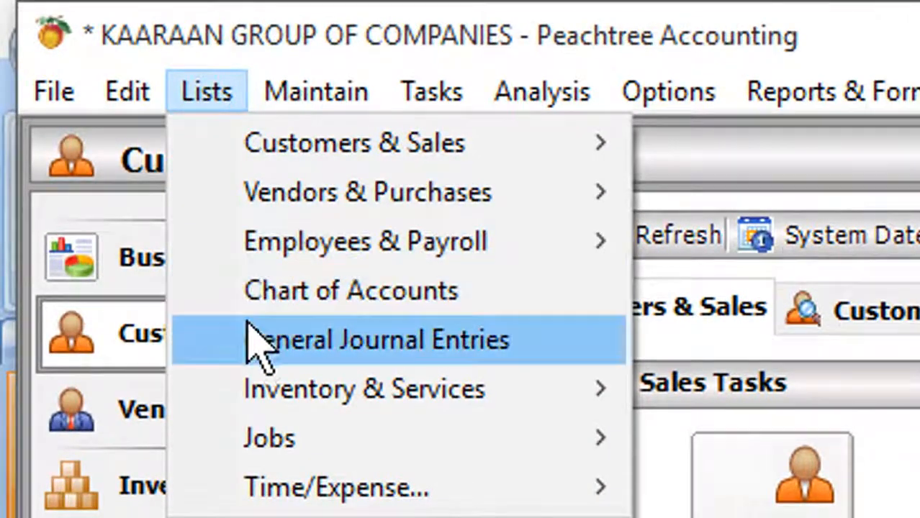
{"action": "left_click", "coordinate": [261, 344]}
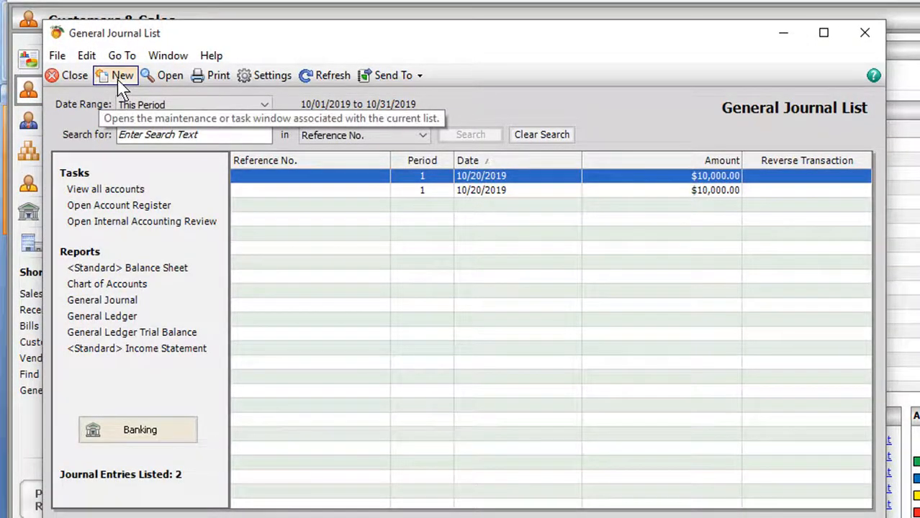
{"action": "left_click", "coordinate": [121, 79]}
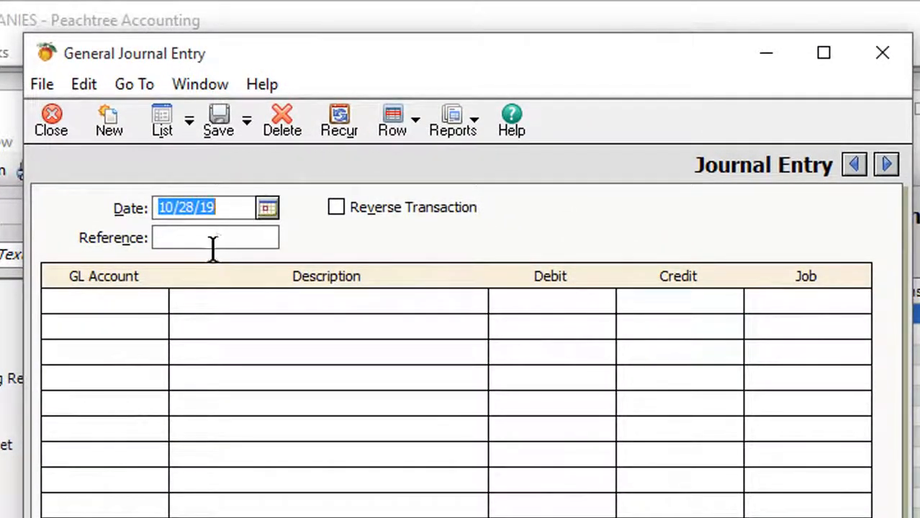
Assign GL accounts 99, 88 and 1 (cash on hand) to the first three rows of the journal entry
{"action": "left_click", "coordinate": [89, 301]}
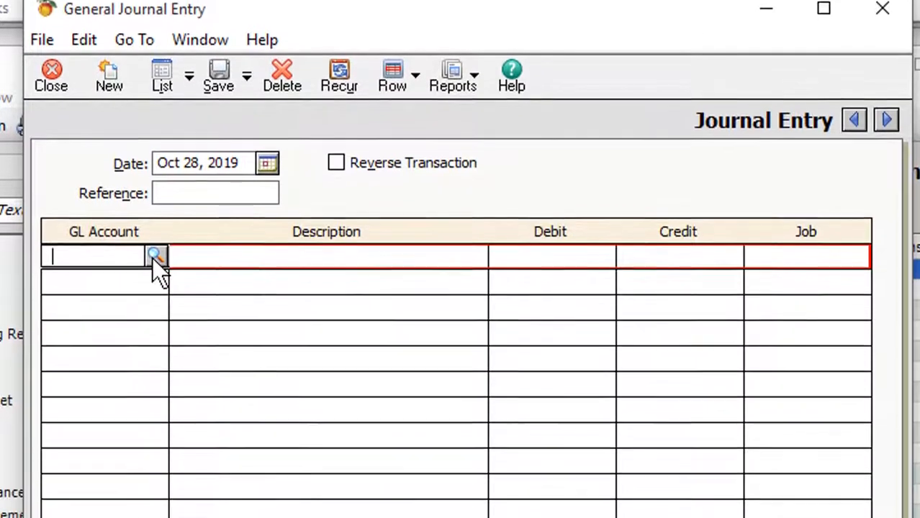
{"action": "type", "text": "99"}
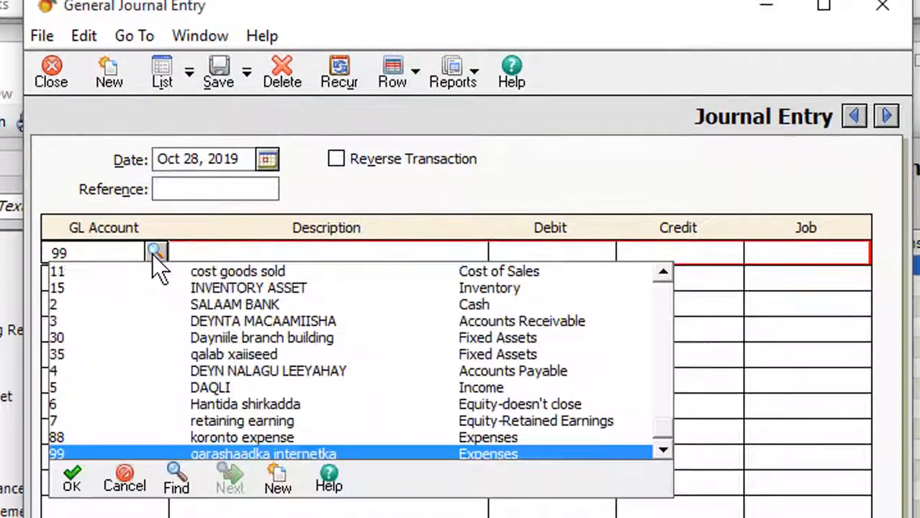
{"action": "left_click", "coordinate": [158, 452]}
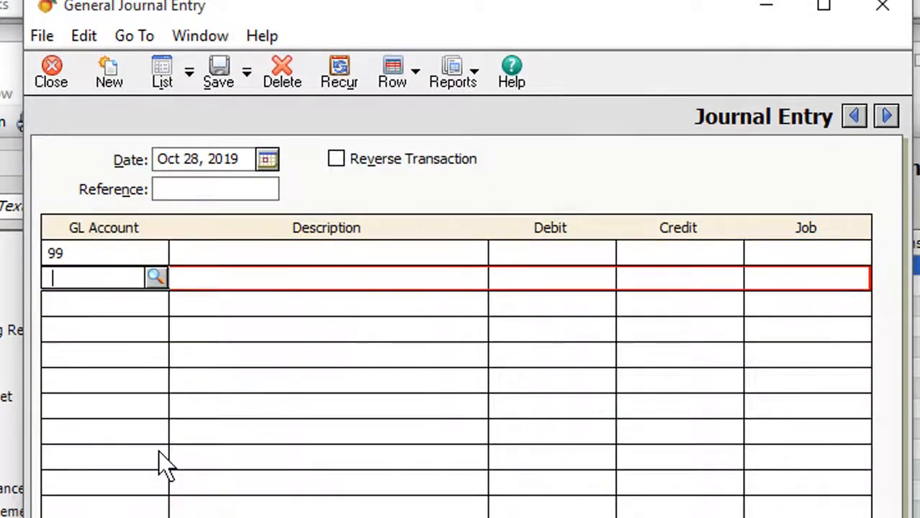
{"action": "left_click", "coordinate": [155, 277]}
{"action": "scroll", "coordinate": [216, 374], "scroll_direction": "down", "scroll_amount": 1}
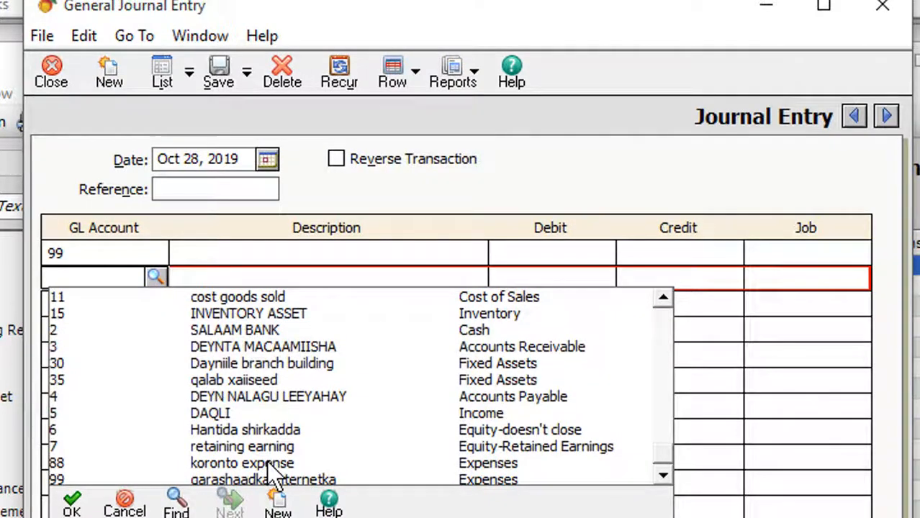
{"action": "left_click", "coordinate": [268, 463]}
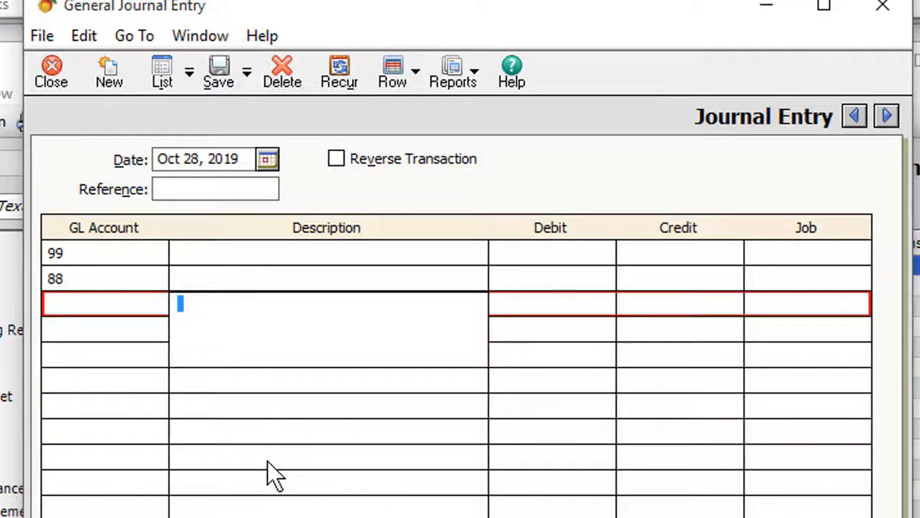
{"action": "left_click", "coordinate": [99, 298]}
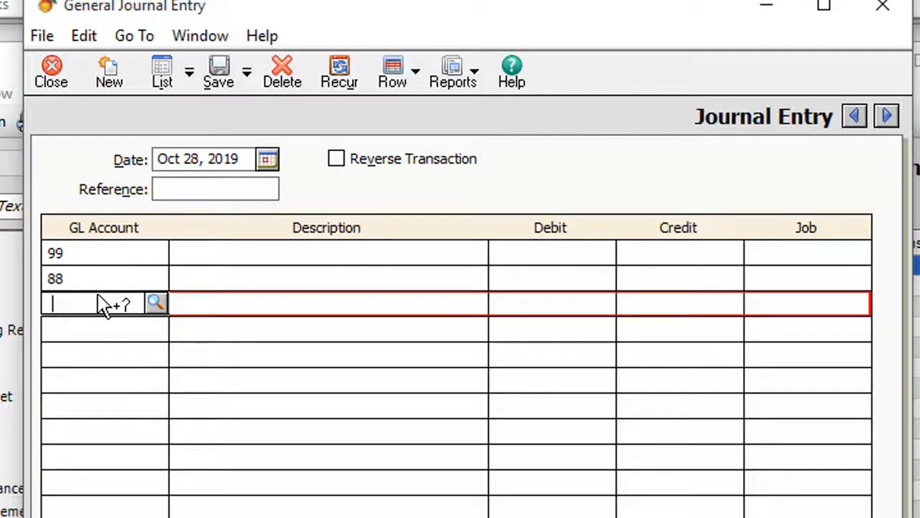
{"action": "left_click", "coordinate": [157, 303]}
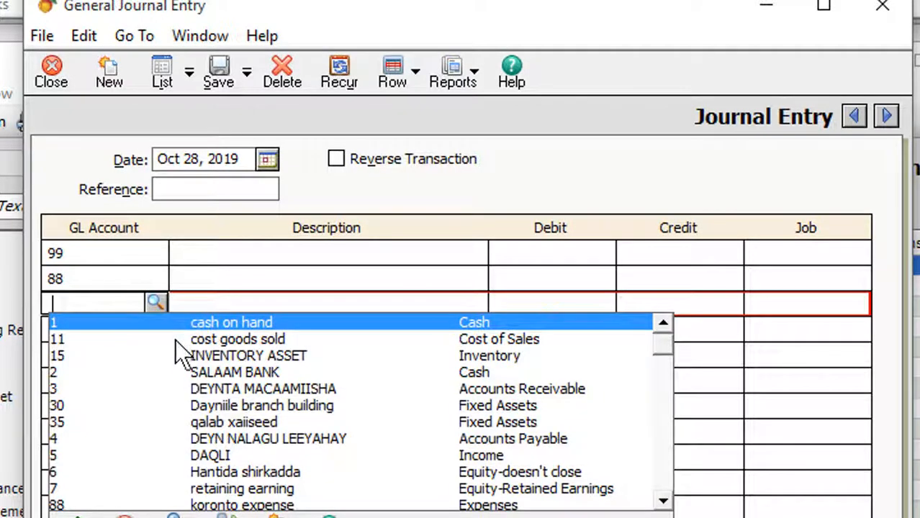
{"action": "left_click", "coordinate": [211, 322]}
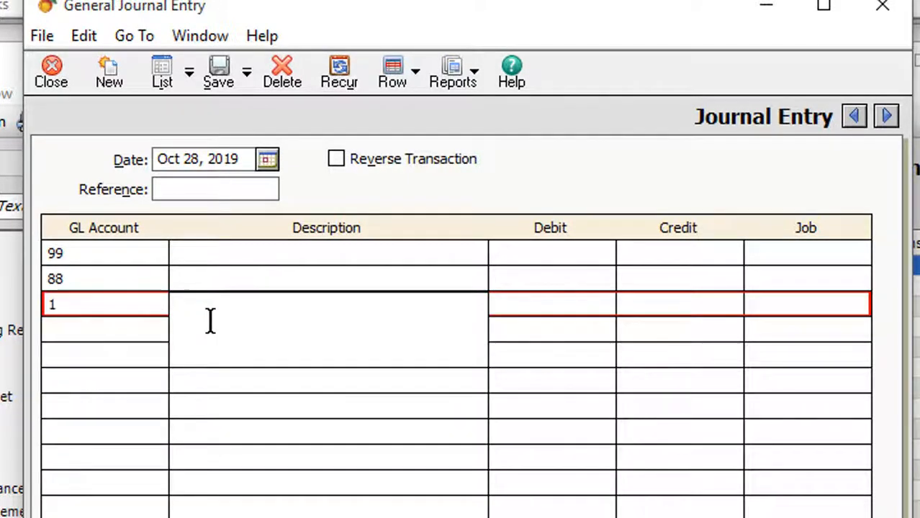
Debit account 99 with 30 and account 88 with 20, and credit account 1 with 50
{"action": "left_click", "coordinate": [565, 255]}
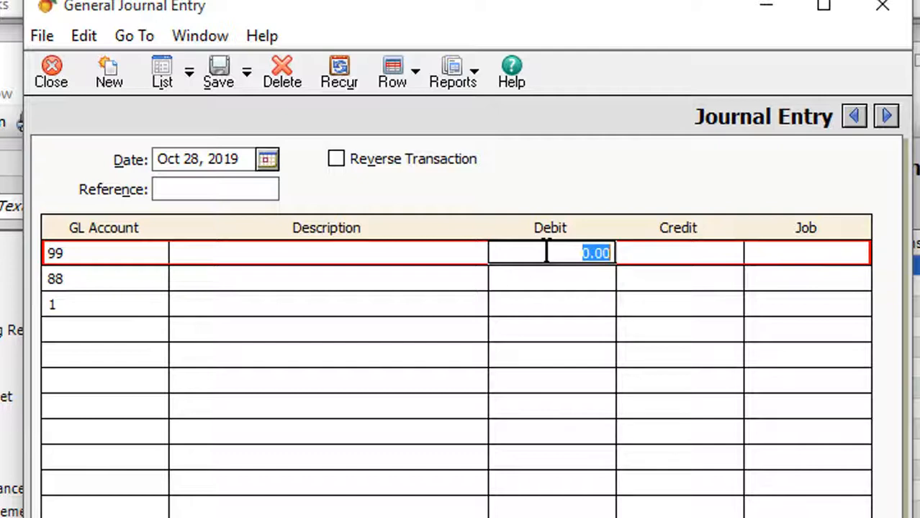
{"action": "type", "text": "30"}
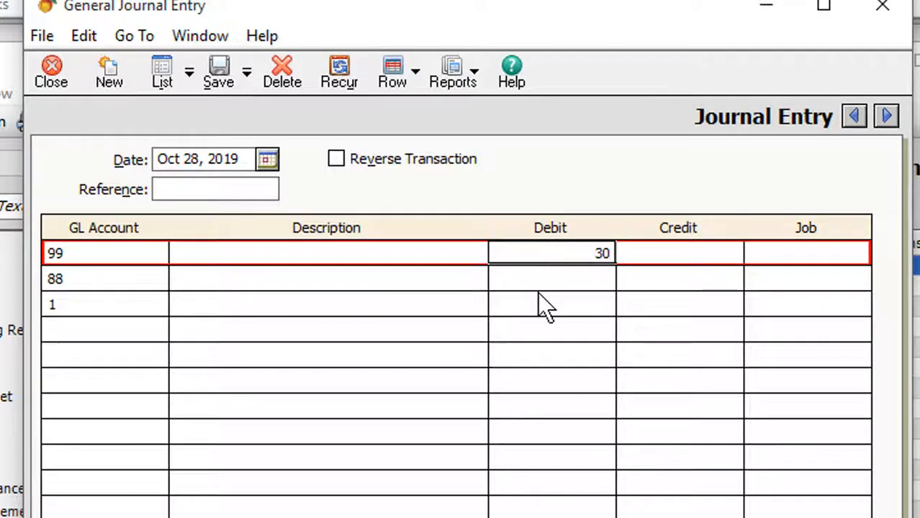
{"action": "left_click", "coordinate": [537, 275]}
{"action": "type", "text": "2"}
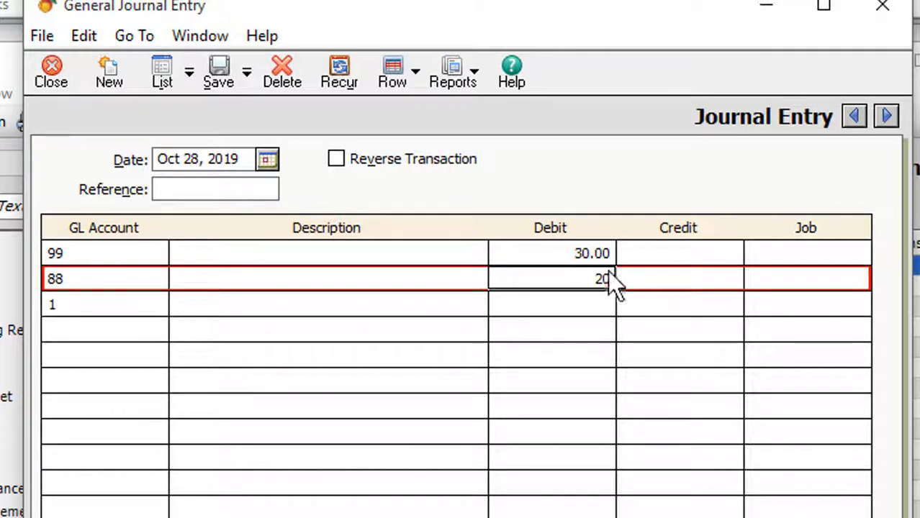
{"action": "type", "text": "0"}
{"action": "left_click", "coordinate": [673, 308]}
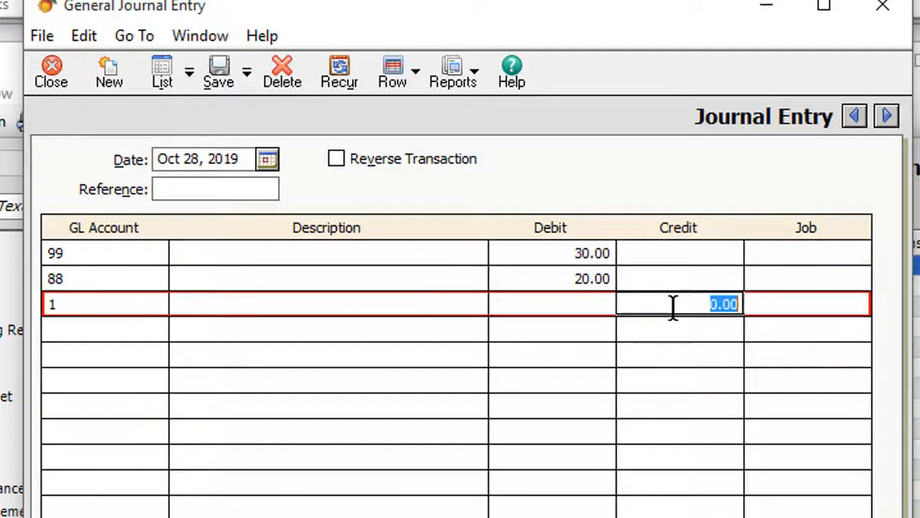
{"action": "type", "text": "50"}
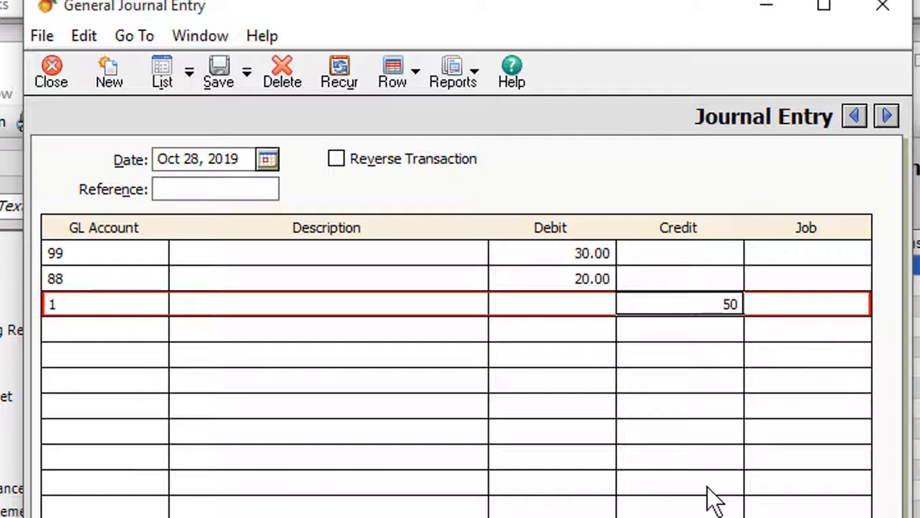
Save the completed journal entry, and close the entry form and the general journal list
{"action": "key", "text": "Return"}
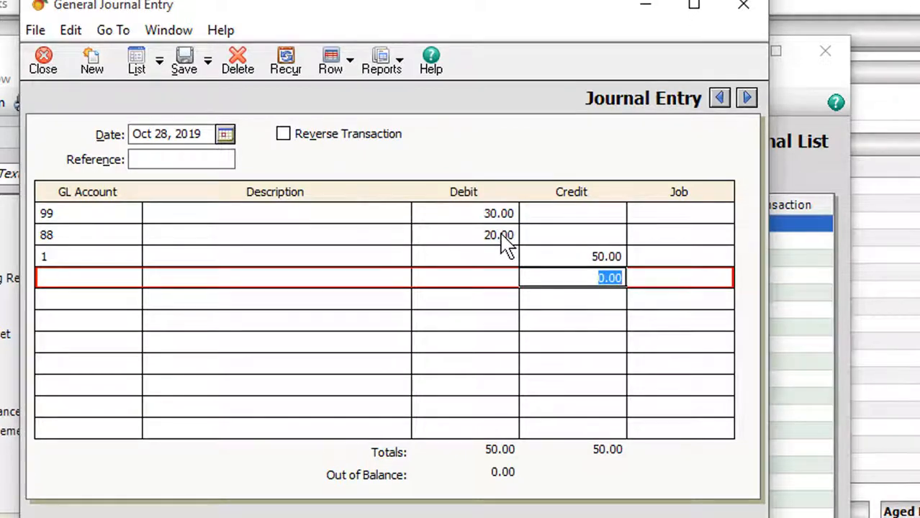
{"action": "left_click", "coordinate": [183, 63]}
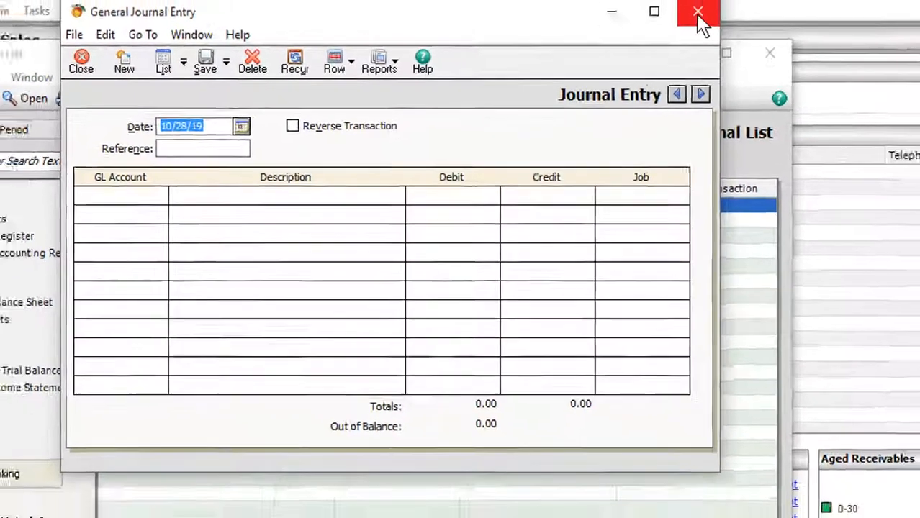
{"action": "left_click", "coordinate": [743, 5]}
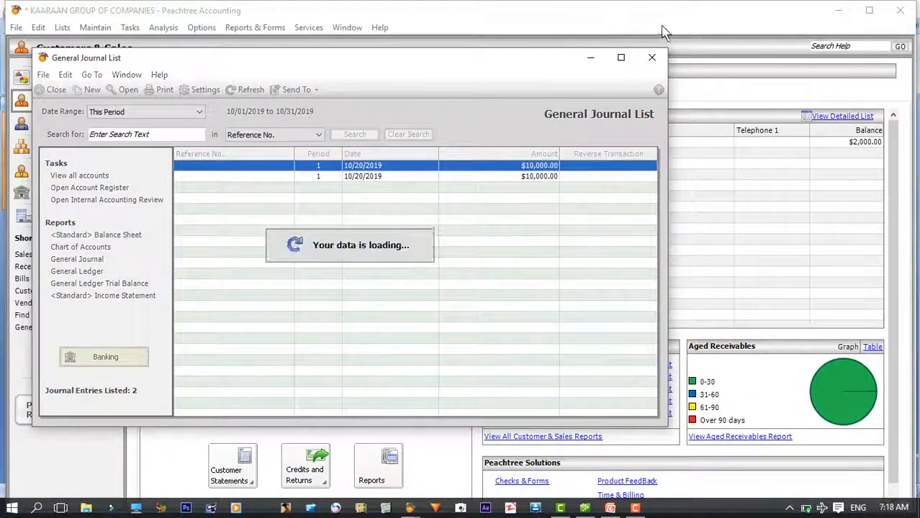
{"action": "left_click", "coordinate": [652, 57]}
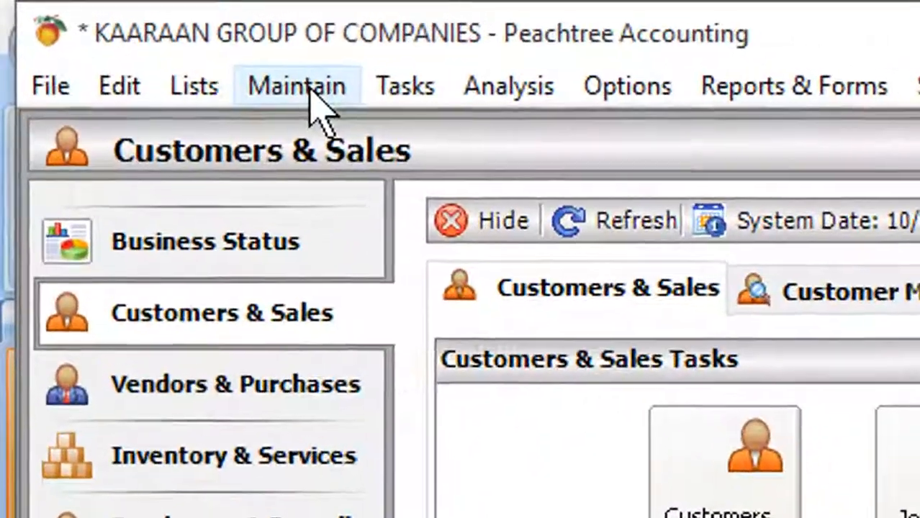
Check the running balances of the cash and expense accounts in the chart of accounts list, and close both account windows
{"action": "left_click", "coordinate": [96, 30]}
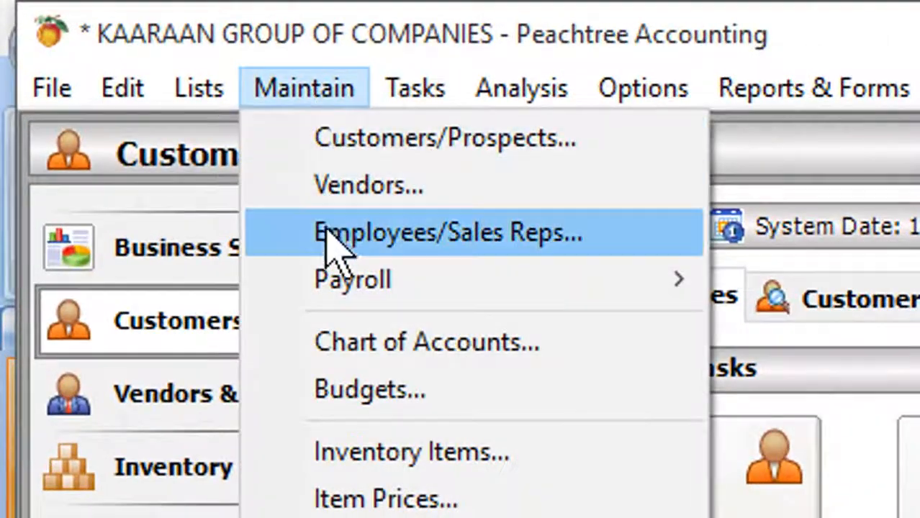
{"action": "left_click", "coordinate": [339, 325]}
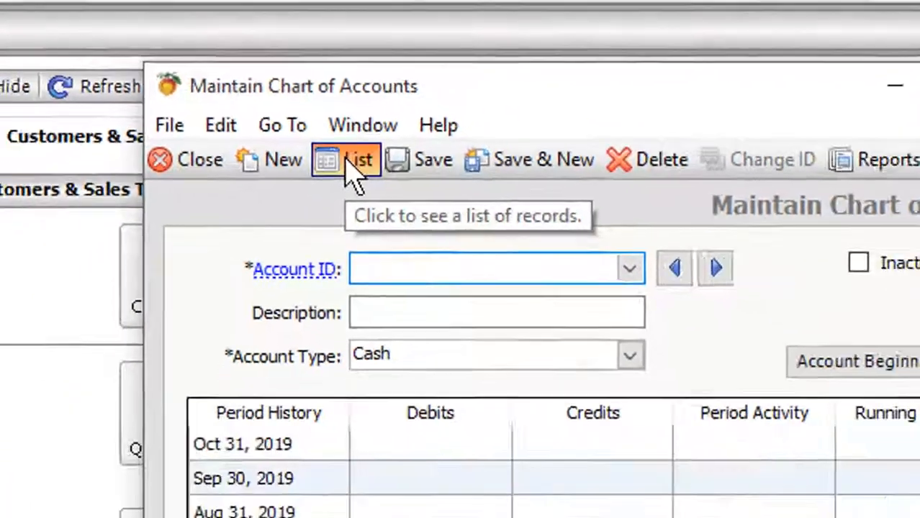
{"action": "left_click", "coordinate": [349, 212]}
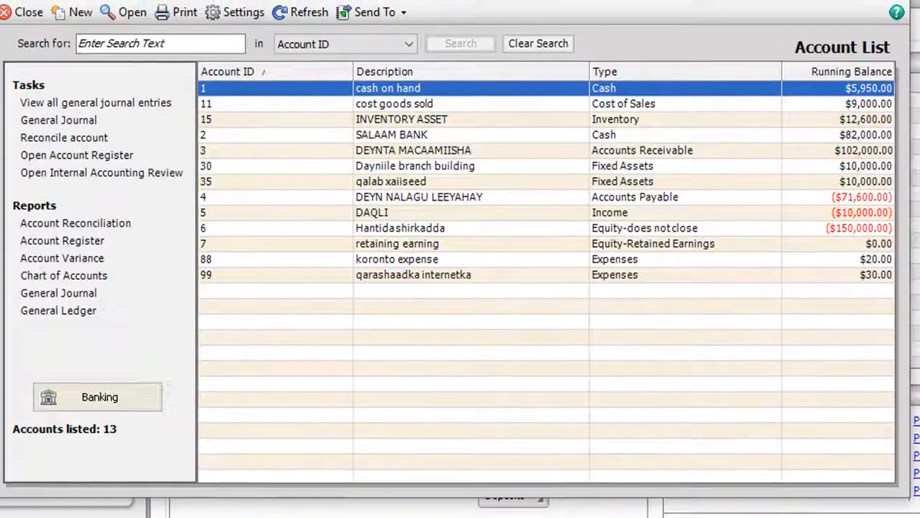
{"action": "left_click", "coordinate": [894, 54]}
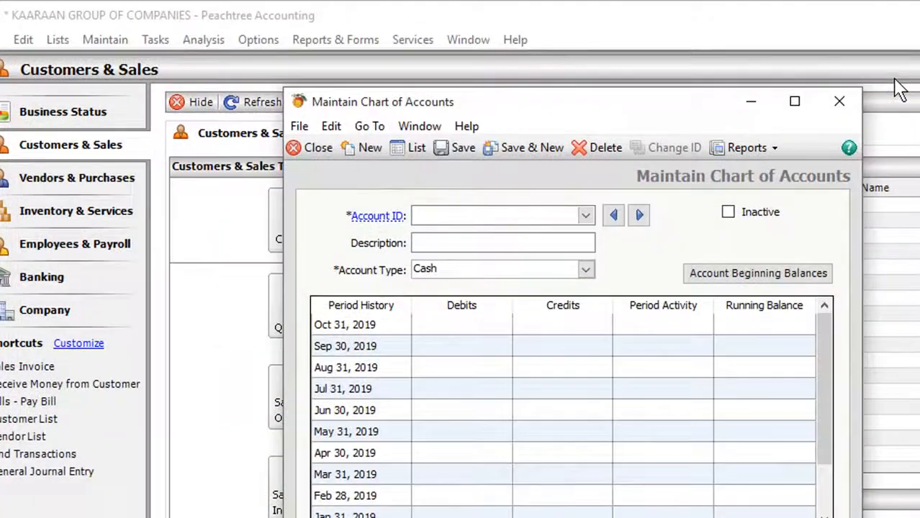
{"action": "left_click", "coordinate": [839, 77]}
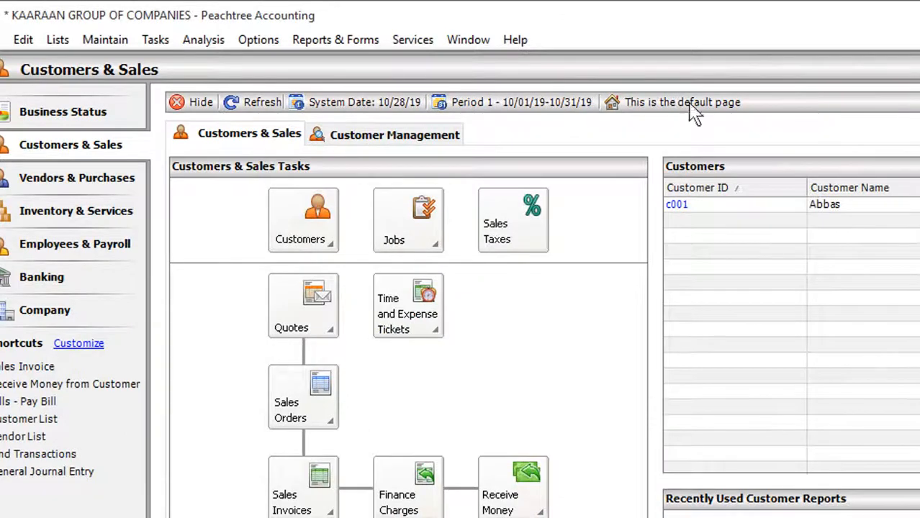
Display the <Standard> Income Stmnt financial statement for the current period with its default options
{"action": "left_click", "coordinate": [368, 40]}
{"action": "left_click", "coordinate": [368, 178]}
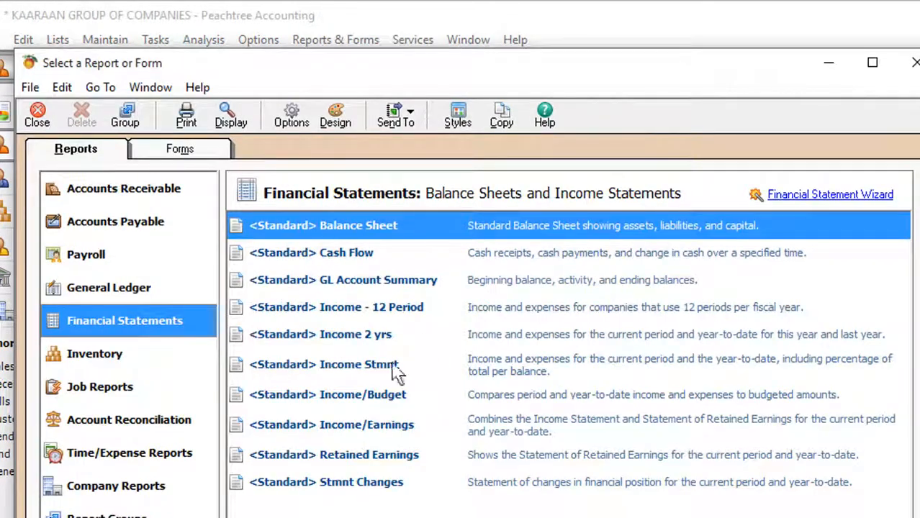
{"action": "double_click", "coordinate": [339, 365]}
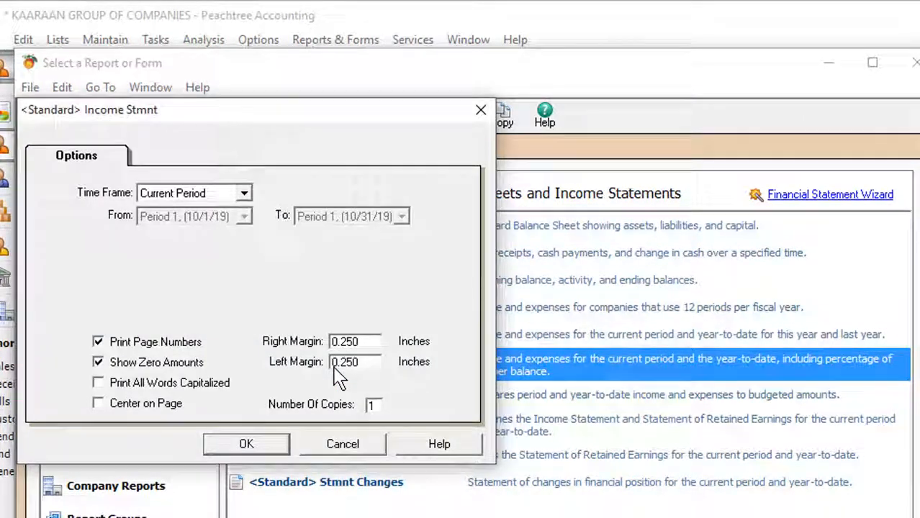
{"action": "key", "text": "Return"}
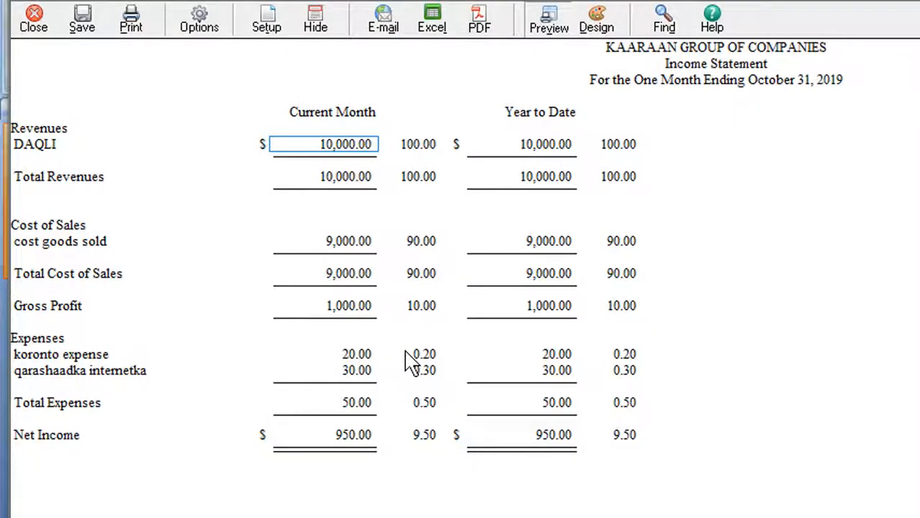